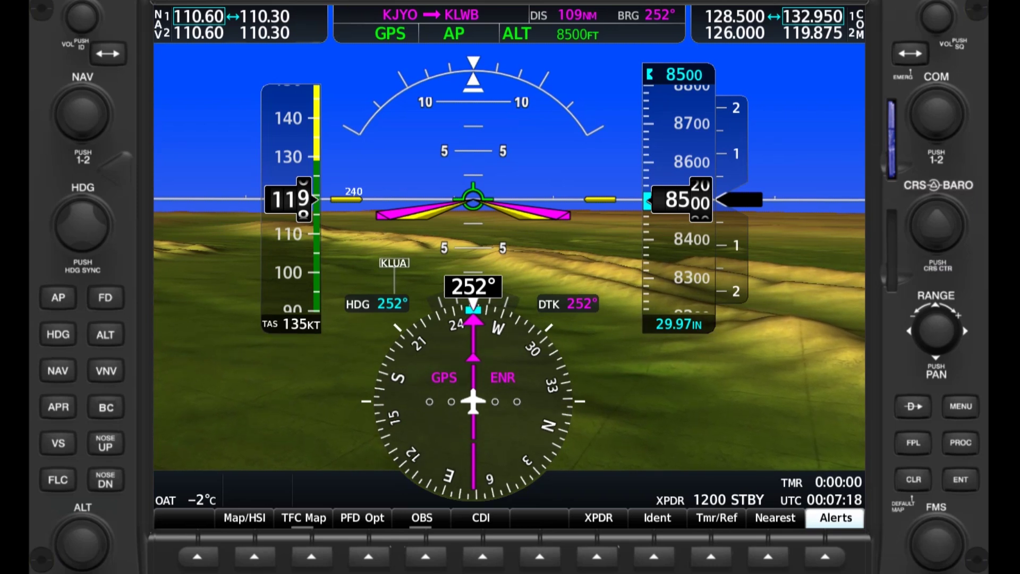
# Start a direct-to KLWB and enter the constraint altitude digits
pyautogui.click(910, 411)
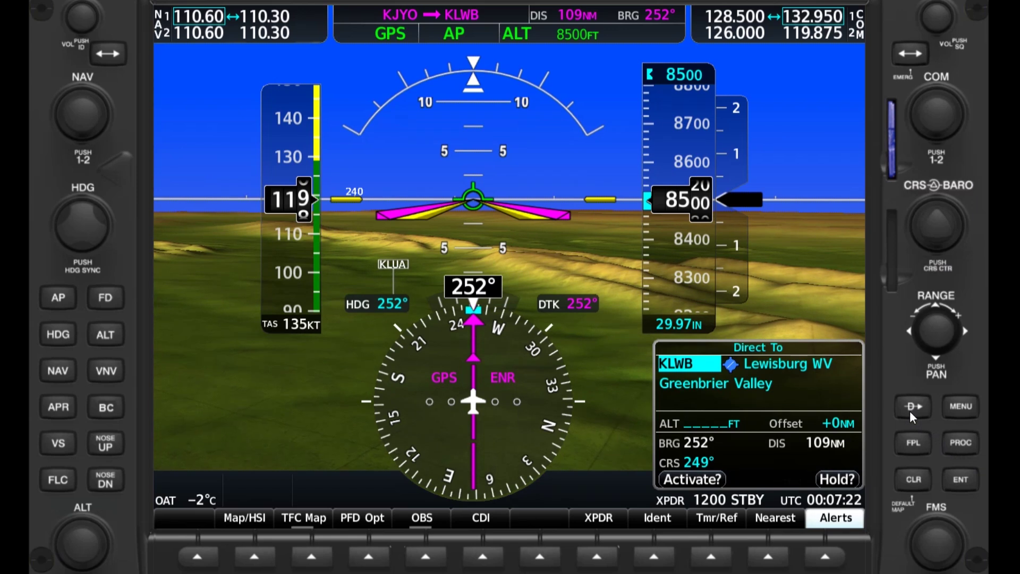
pyautogui.press('Return')
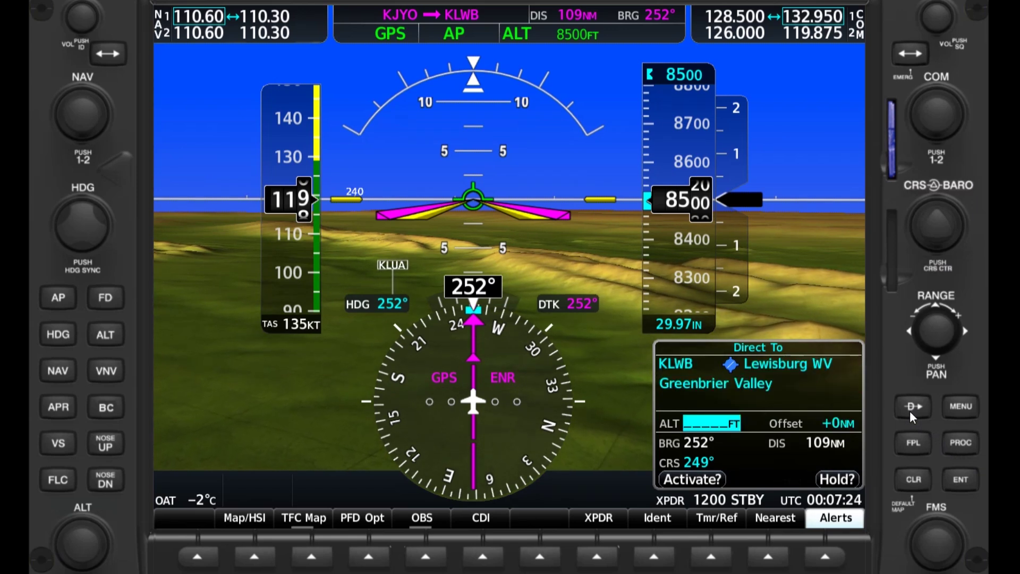
pyautogui.press('Up')
pyautogui.press('Right')
pyautogui.press('Up')
pyautogui.press('Up')
pyautogui.press('Up')
pyautogui.press('Right')
pyautogui.press('Up')
pyautogui.press('Up')
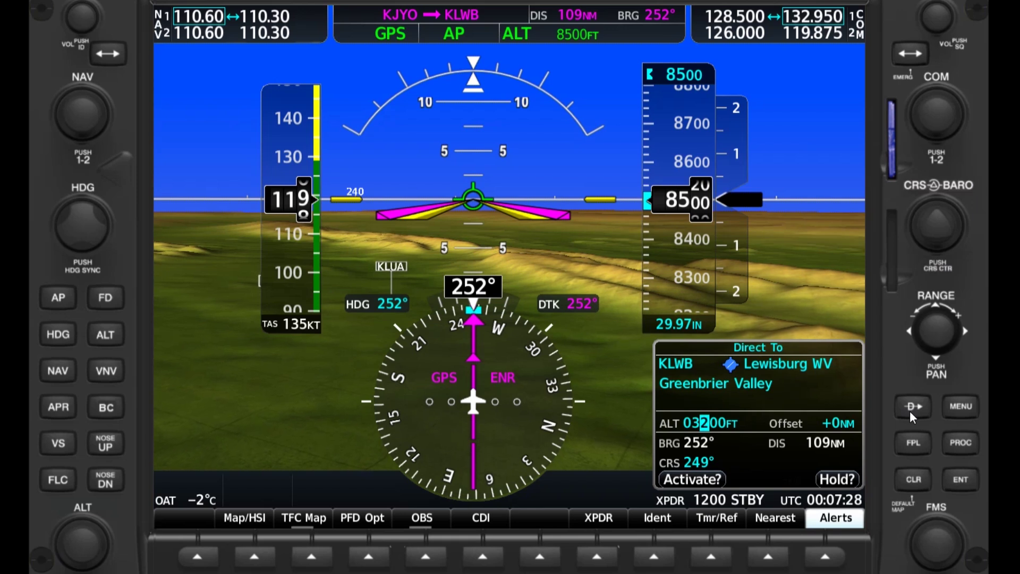
pyautogui.click(956, 487)
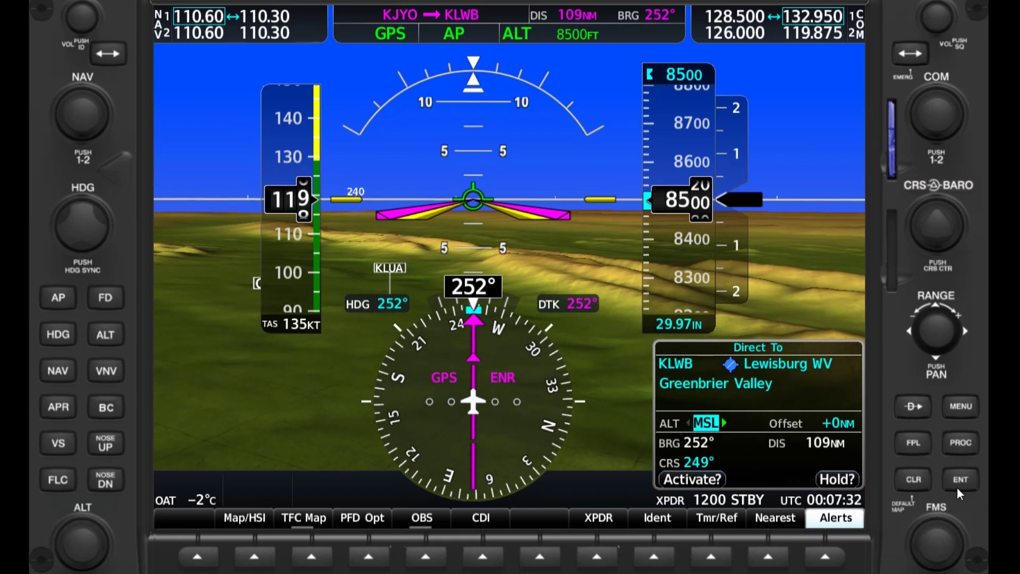
# Correct the direct-to altitude to 3302 ft and accept it
pyautogui.click(958, 486)
pyautogui.press('Left')
pyautogui.press('Right')
pyautogui.press('Down')
pyautogui.press('Down')
pyautogui.press('Down')
pyautogui.press('Down')
pyautogui.press('Down')
pyautogui.click(957, 486)
pyautogui.click(962, 481)
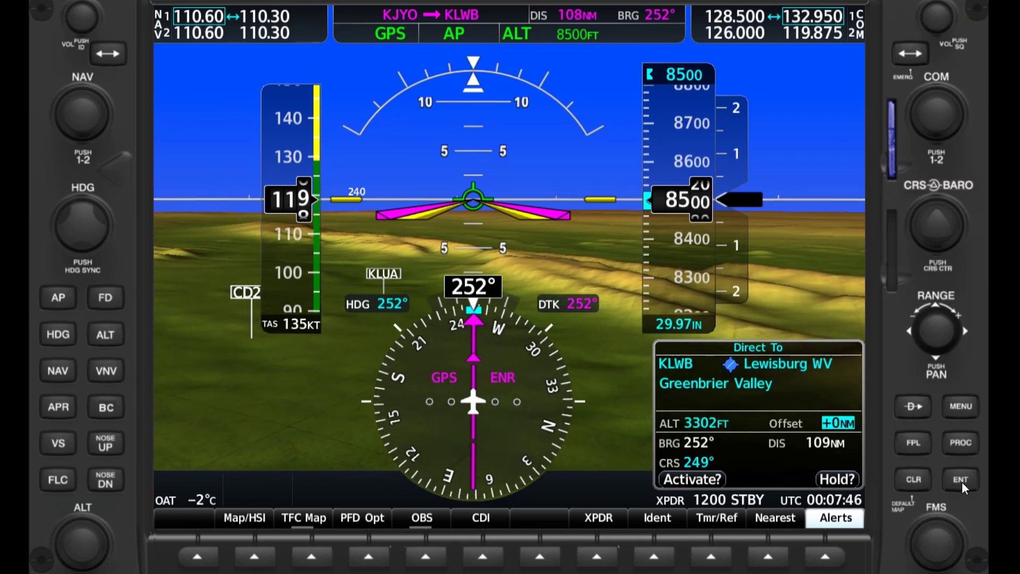
# Place the constraint 3 NM before KLWB (-3 NM offset) and activate the direct-to
pyautogui.press('Down')
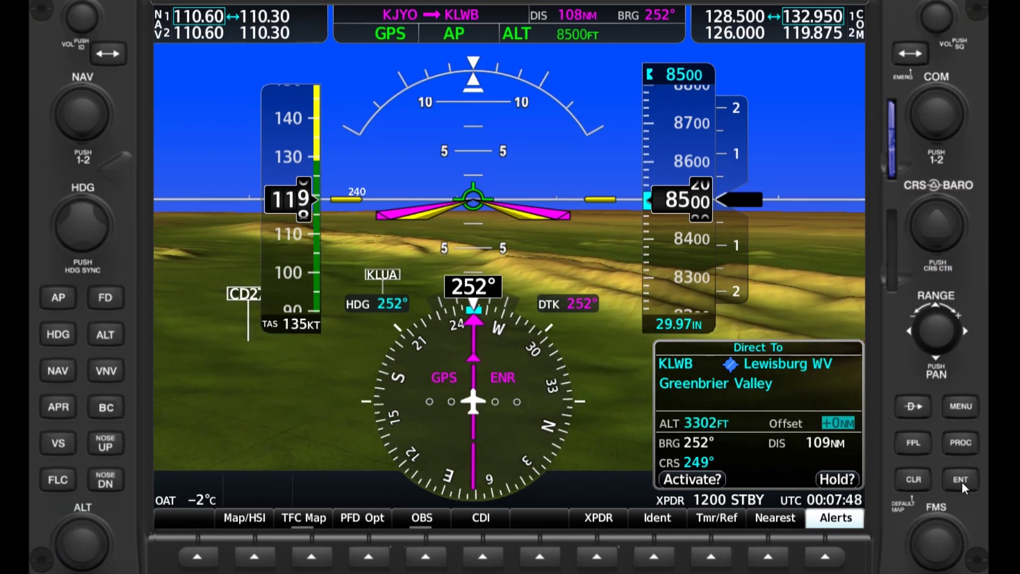
pyautogui.press('Down')
pyautogui.press('Down')
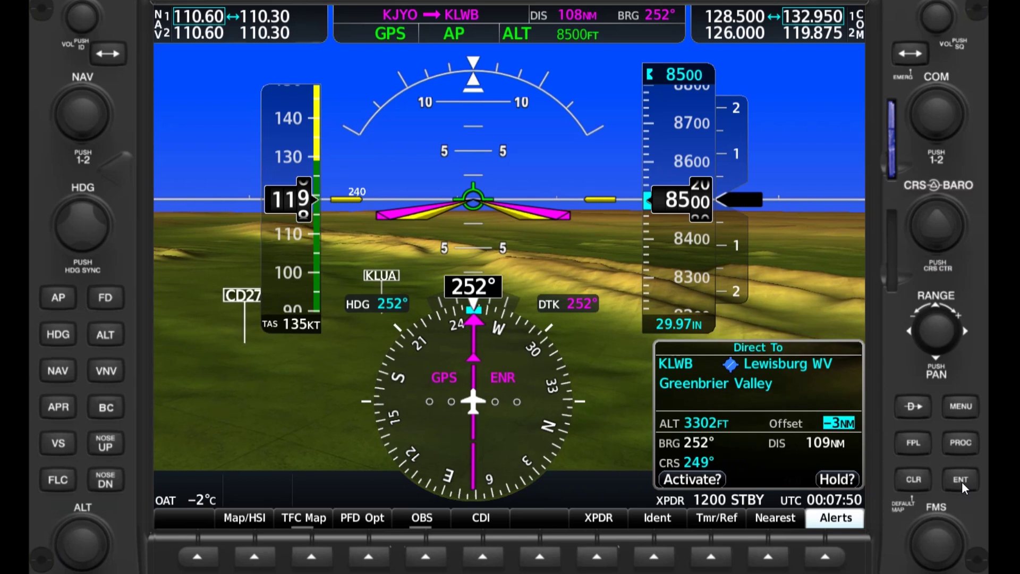
pyautogui.click(962, 481)
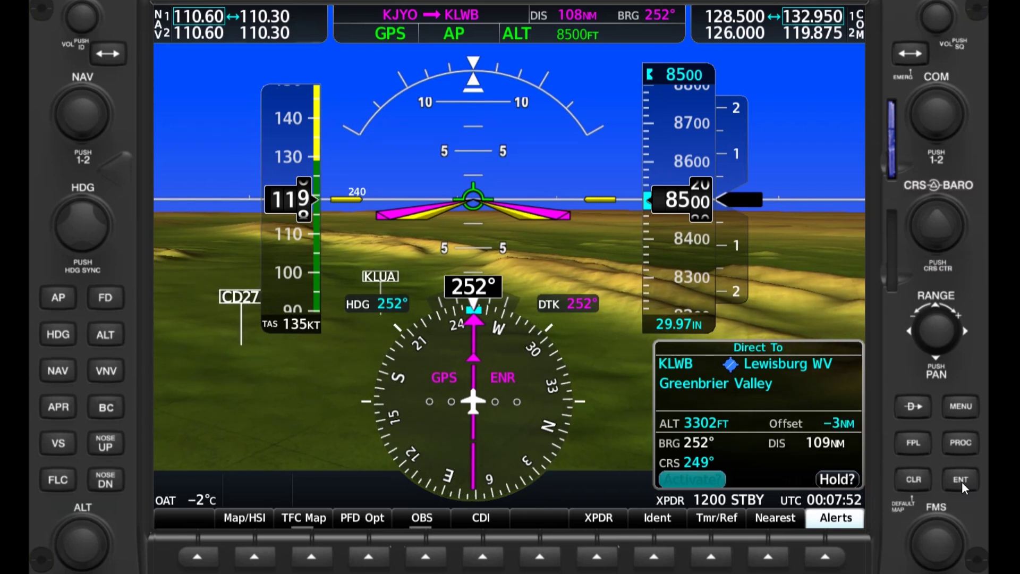
pyautogui.click(962, 482)
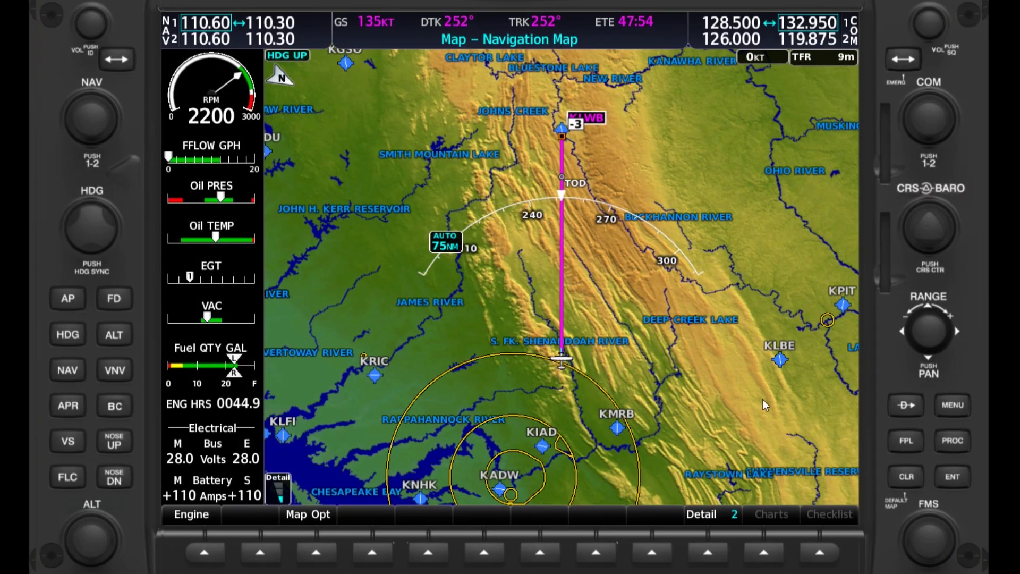
# Pan and zoom the MFD map along the KLWB route, then show the Active Flight Plan page
pyautogui.click(934, 326)
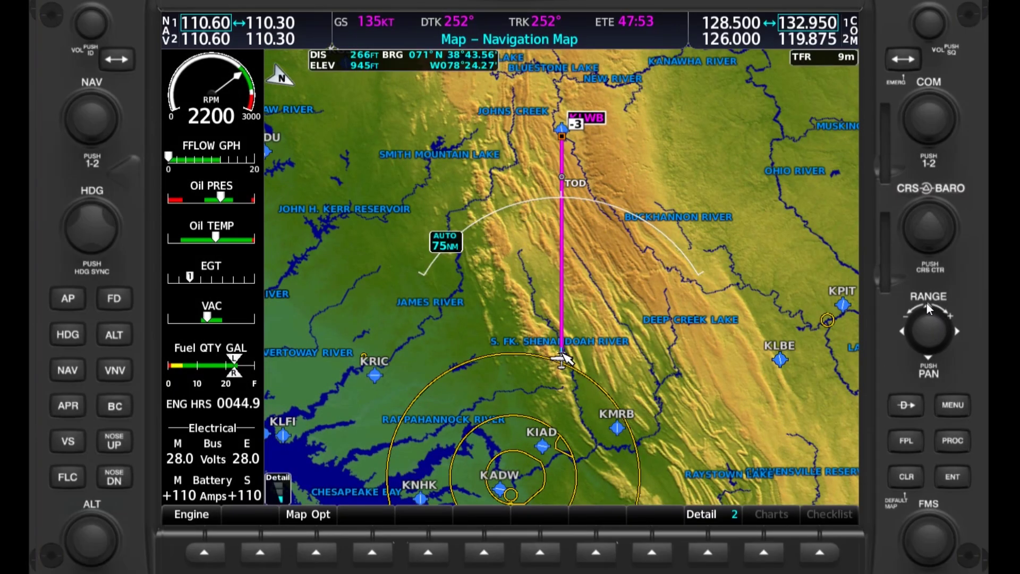
pyautogui.click(928, 310)
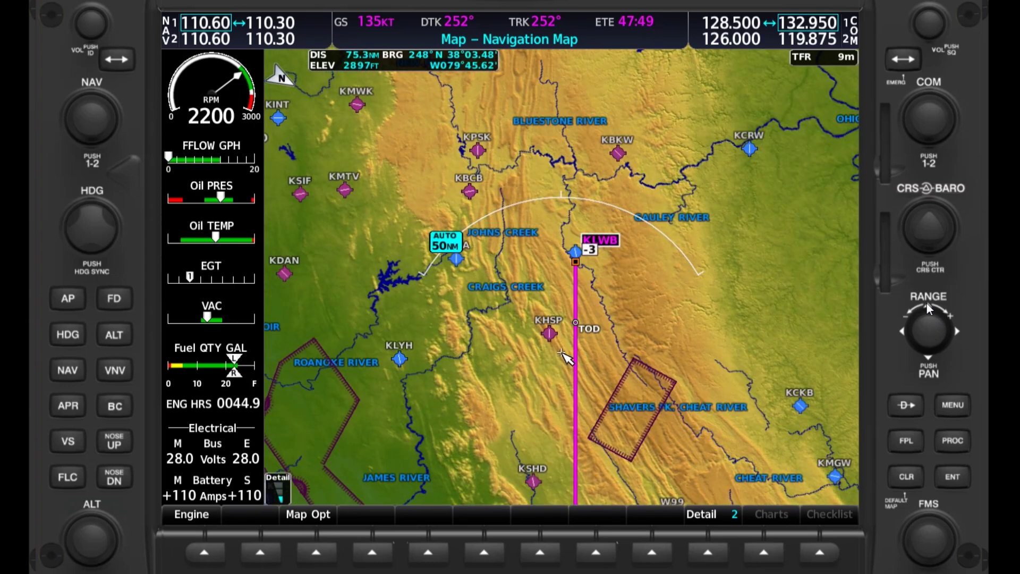
pyautogui.click(926, 303)
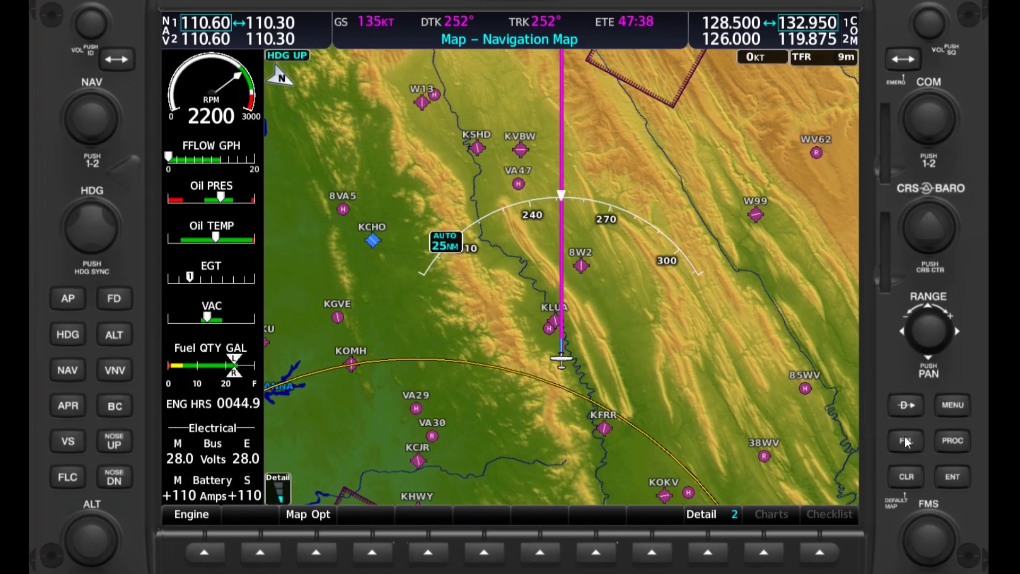
pyautogui.click(905, 441)
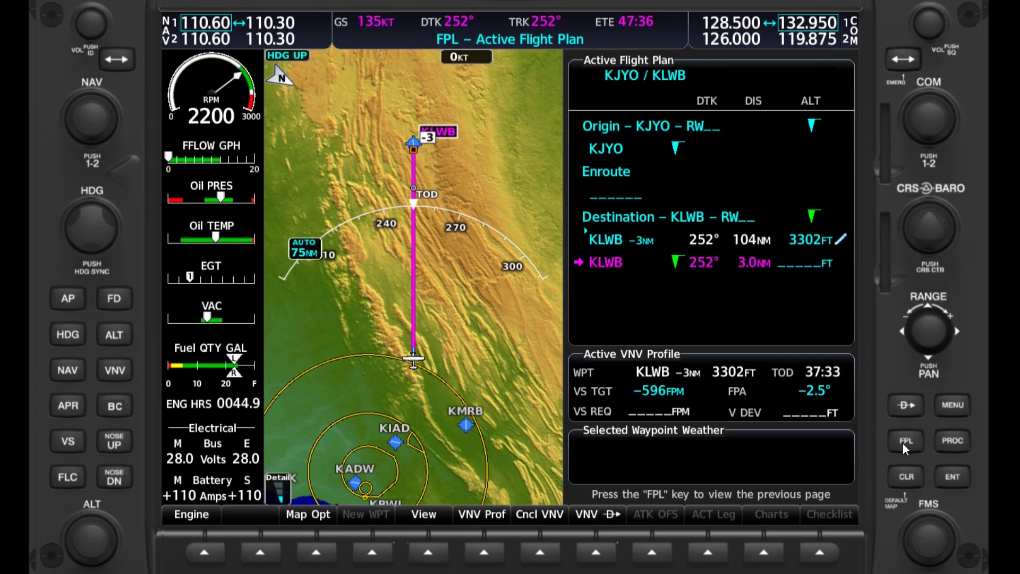
# Activate the flight plan cursor and move it to the VNV Profile -2.5° FPA field
pyautogui.click(926, 538)
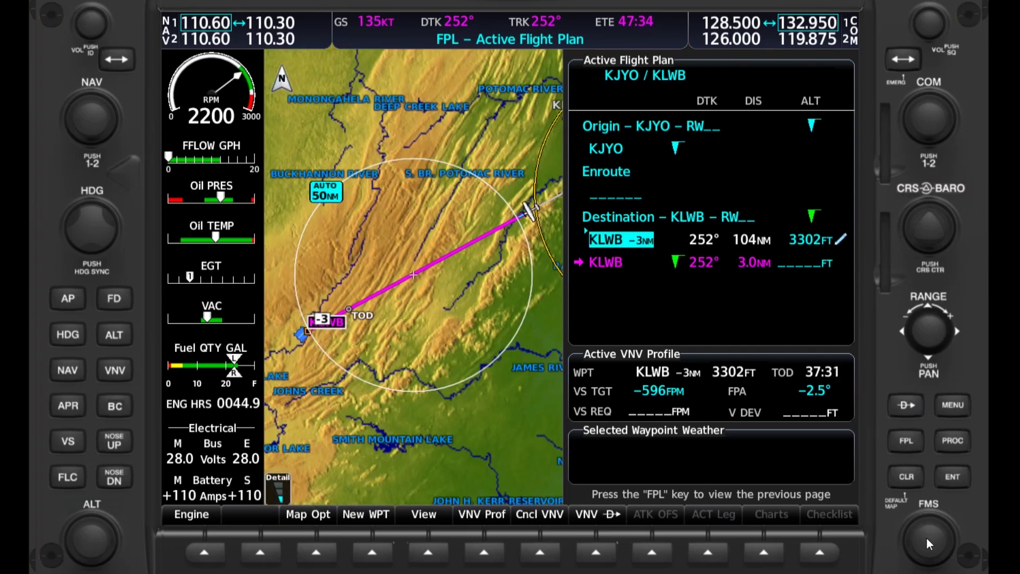
pyautogui.scroll(-1, 927, 538)
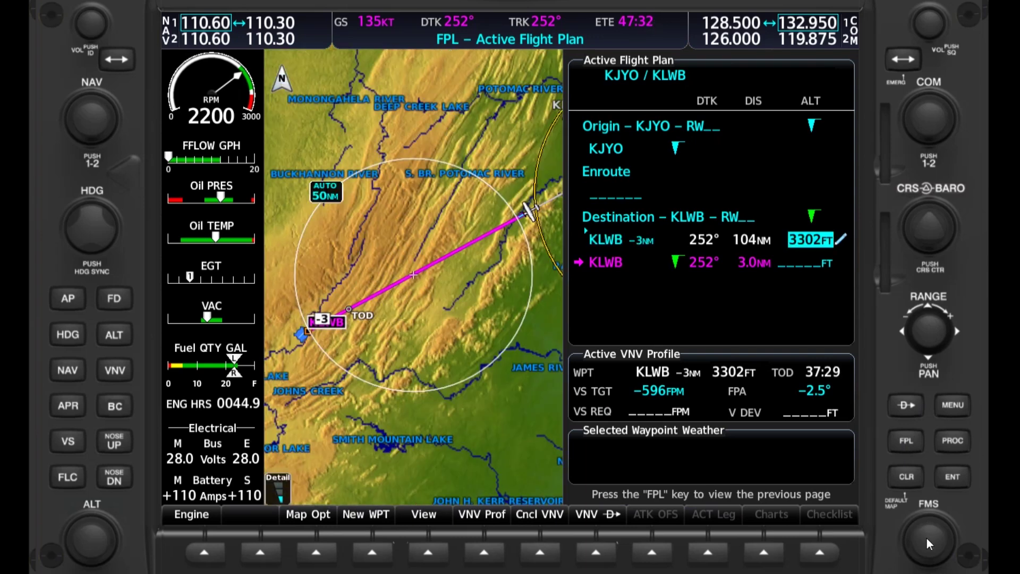
pyautogui.scroll(1, 927, 538)
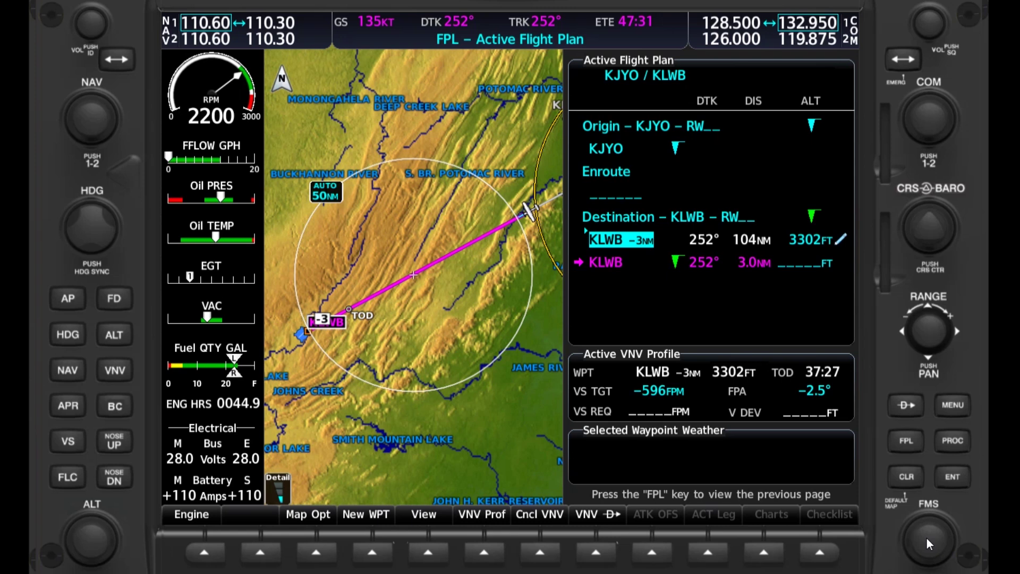
pyautogui.scroll(1, 927, 538)
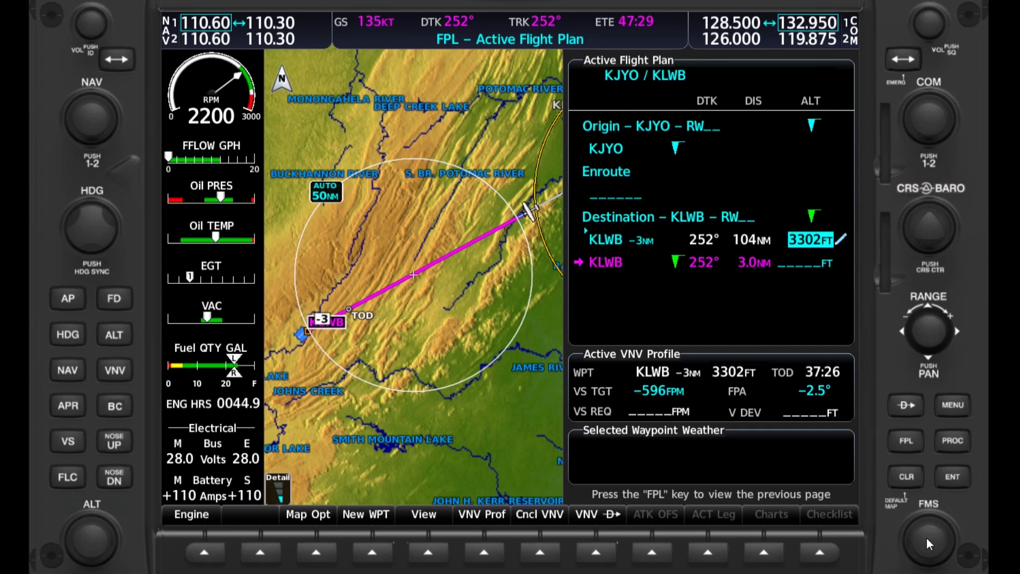
pyautogui.scroll(1, 927, 538)
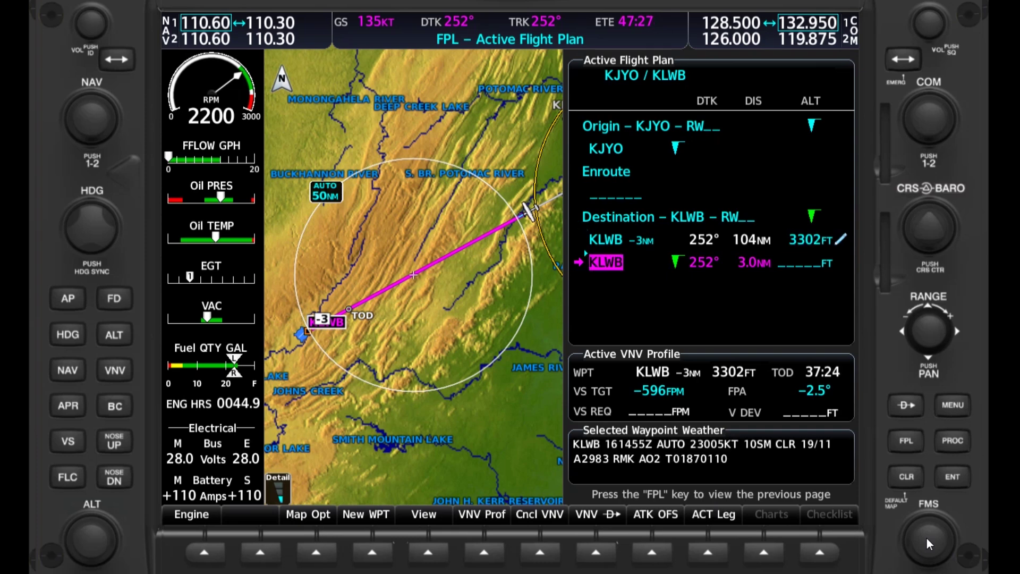
pyautogui.scroll(2, 927, 538)
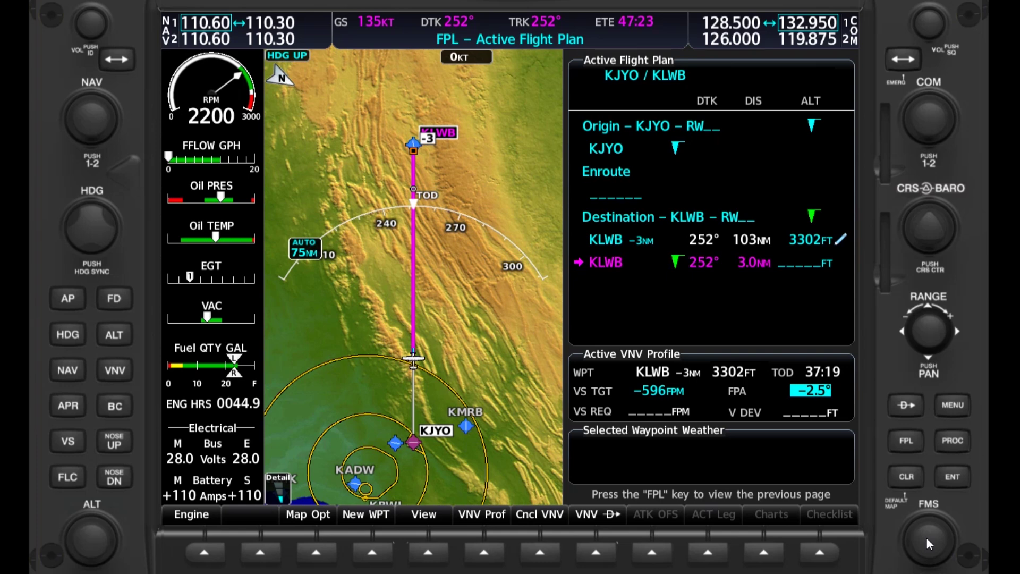
# Change the flight path angle from -2.5° to -3.0° and accept it, giving -716 fpm
pyautogui.scroll(5, 927, 538)
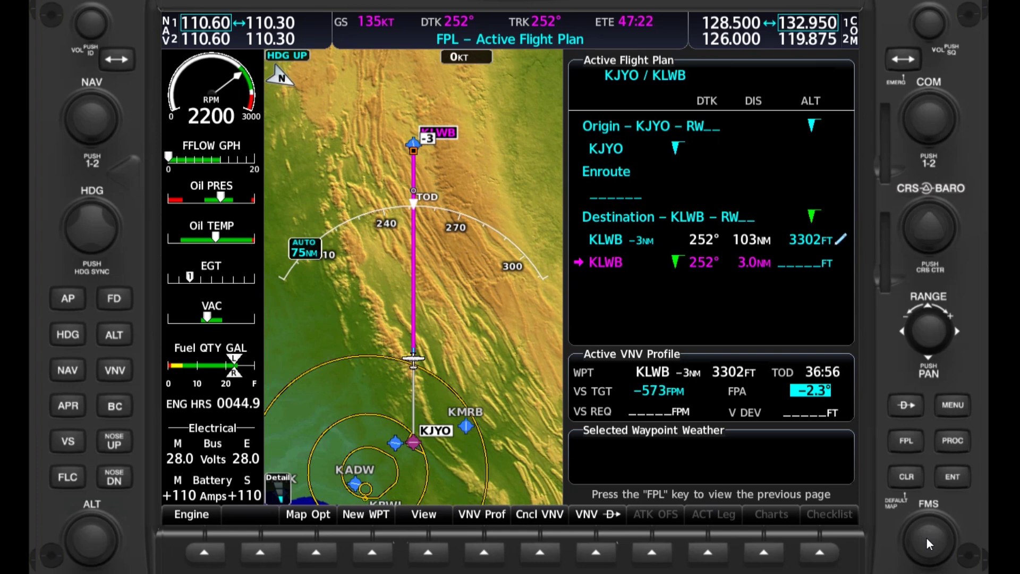
pyautogui.scroll(7, 927, 538)
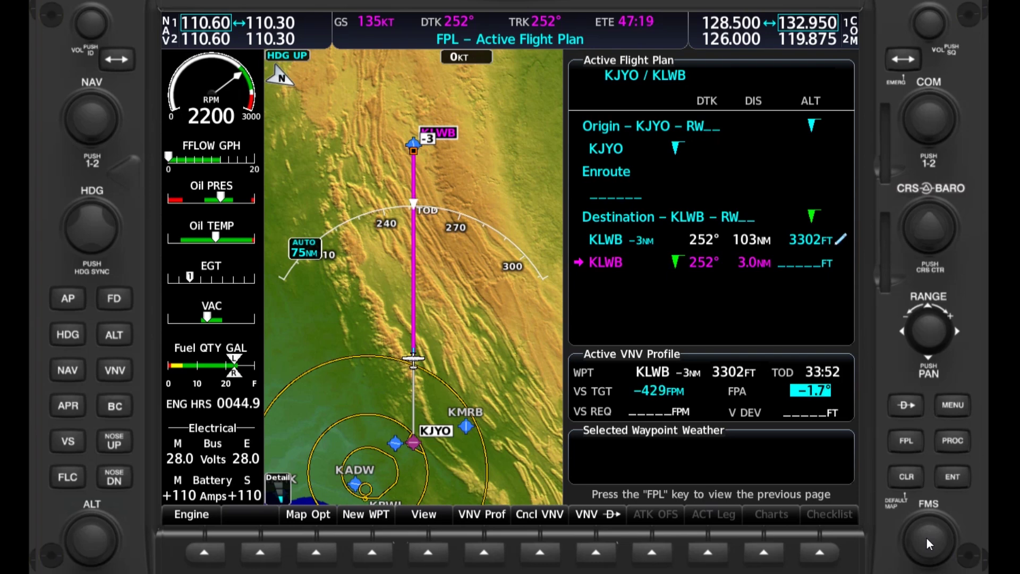
pyautogui.scroll(-11, 927, 537)
pyautogui.scroll(-5, 926, 537)
pyautogui.scroll(-1, 927, 538)
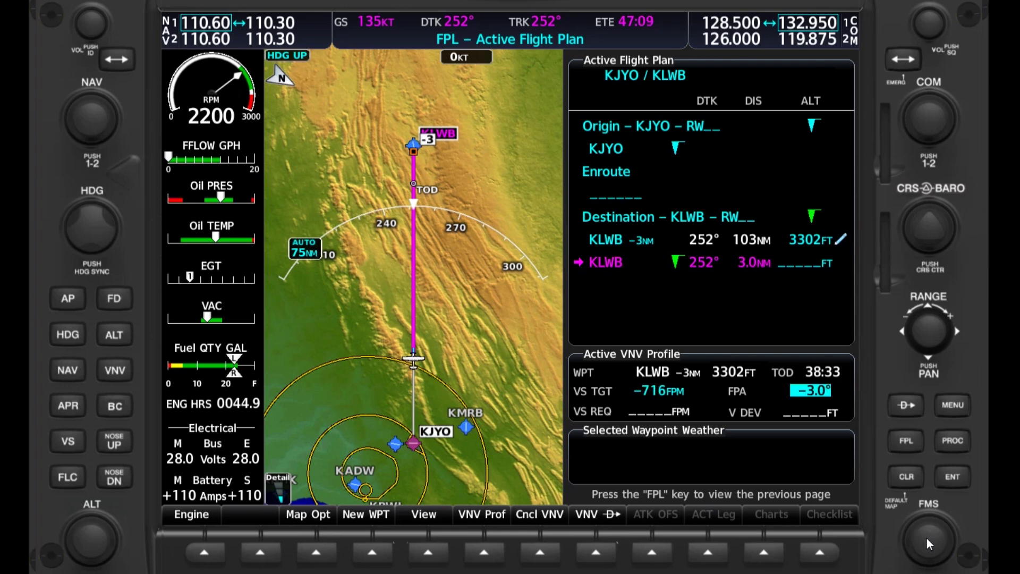
pyautogui.click(927, 537)
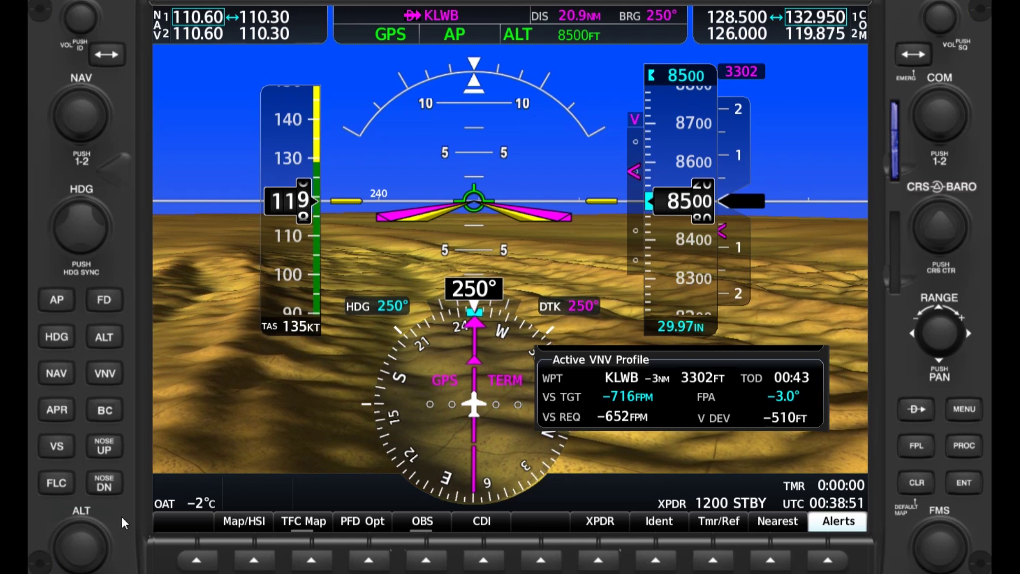
# Dial the selected altitude to 3302 ft for the VNV descent to KLWB
pyautogui.scroll(-3, 54, 533)
pyautogui.scroll(-15, 54, 534)
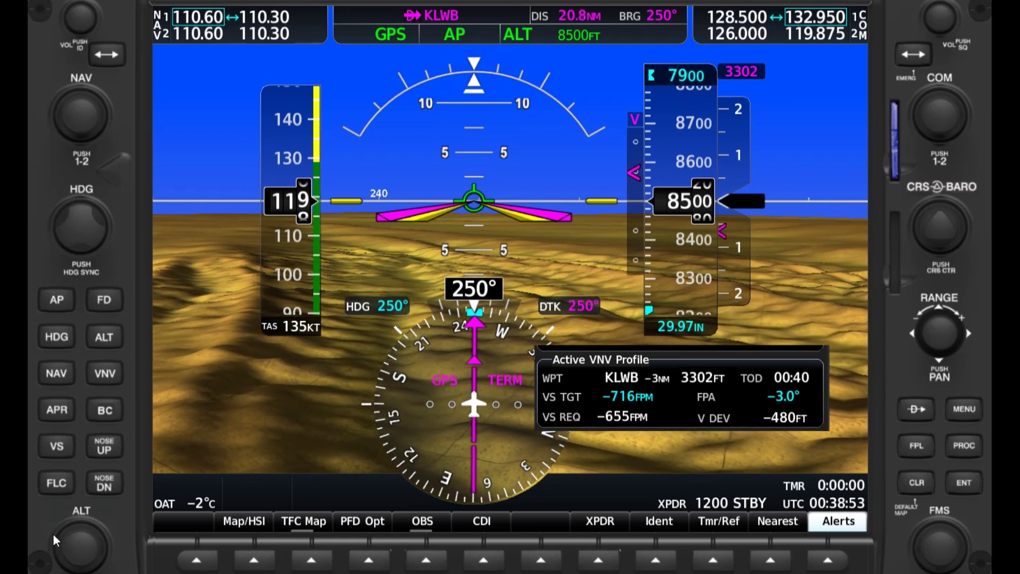
pyautogui.scroll(-11, 53, 534)
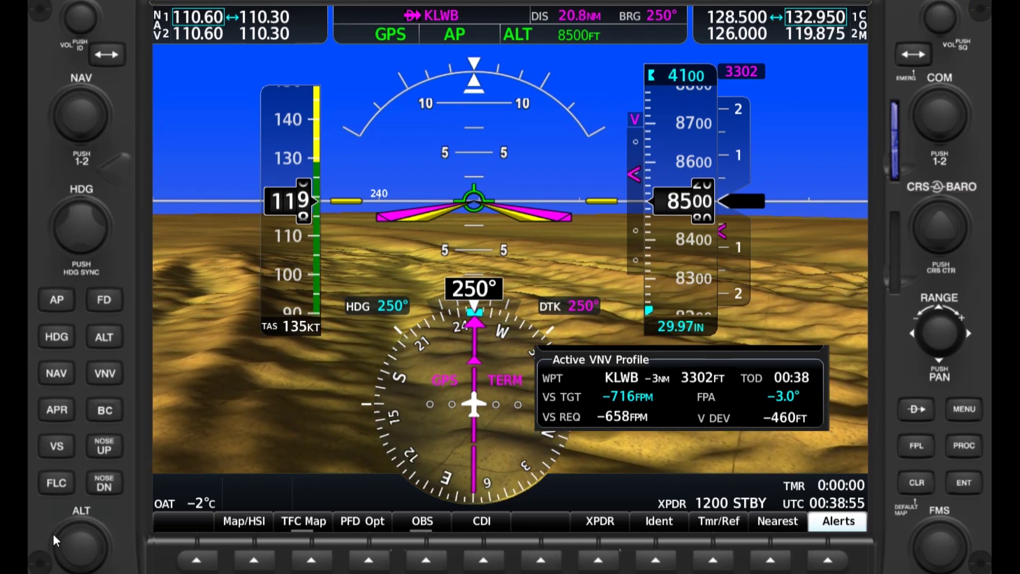
pyautogui.scroll(-1, 53, 533)
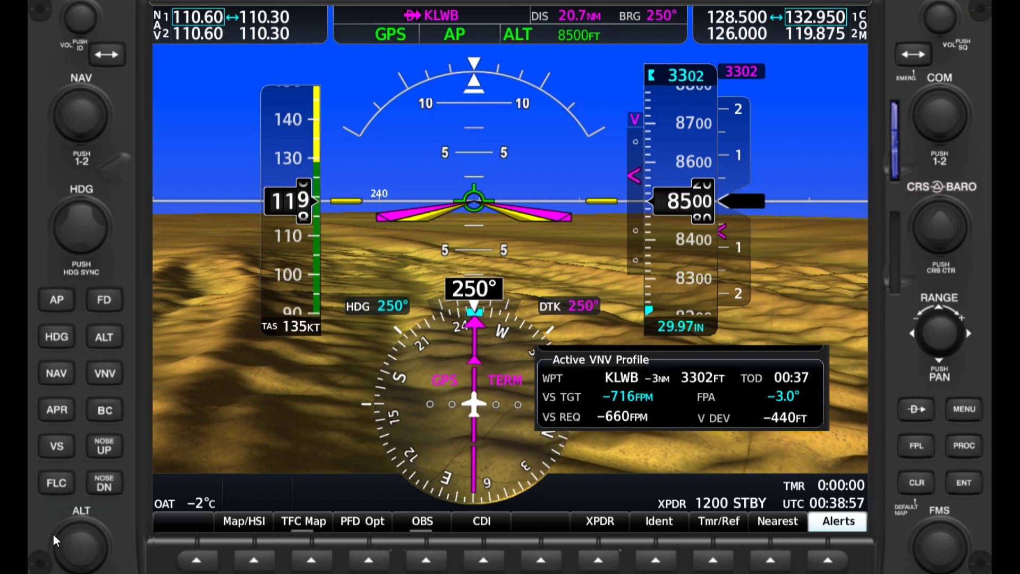